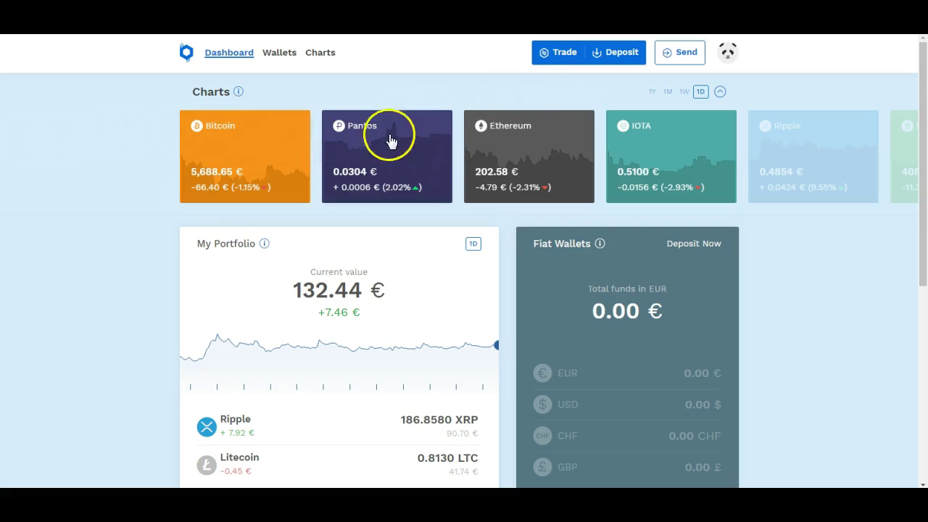
Browse the cryptocurrency price cards on the dashboard, from Bitcoin through to Tezos
left_click_drag(667, 145, 443, 133)
left_click_drag(518, 141, 332, 118)
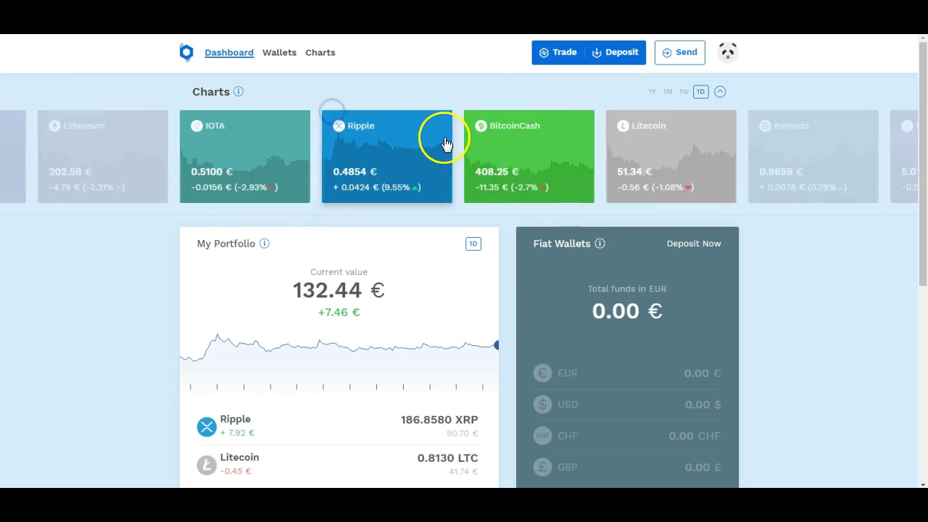
left_click_drag(529, 140, 398, 141)
left_click_drag(543, 145, 398, 153)
left_click_drag(555, 176, 291, 160)
left_click_drag(545, 151, 131, 145)
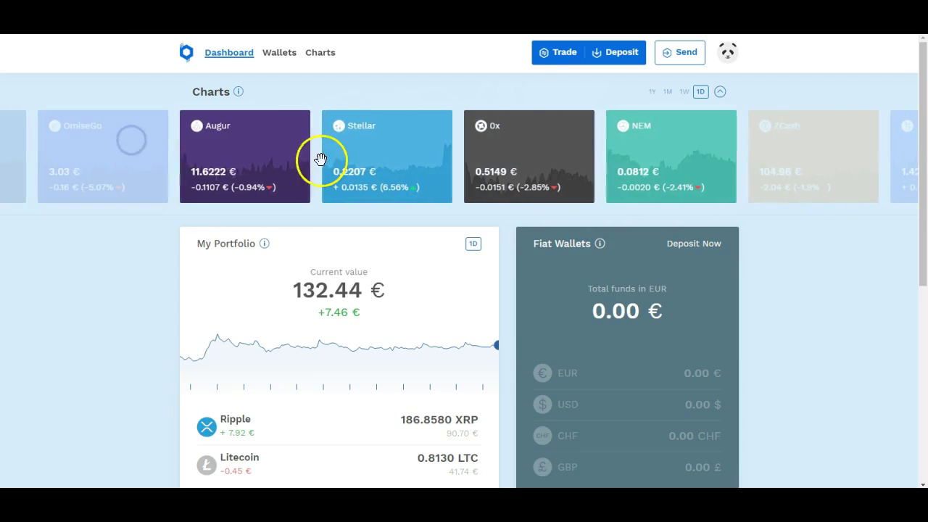
left_click_drag(602, 149, 418, 149)
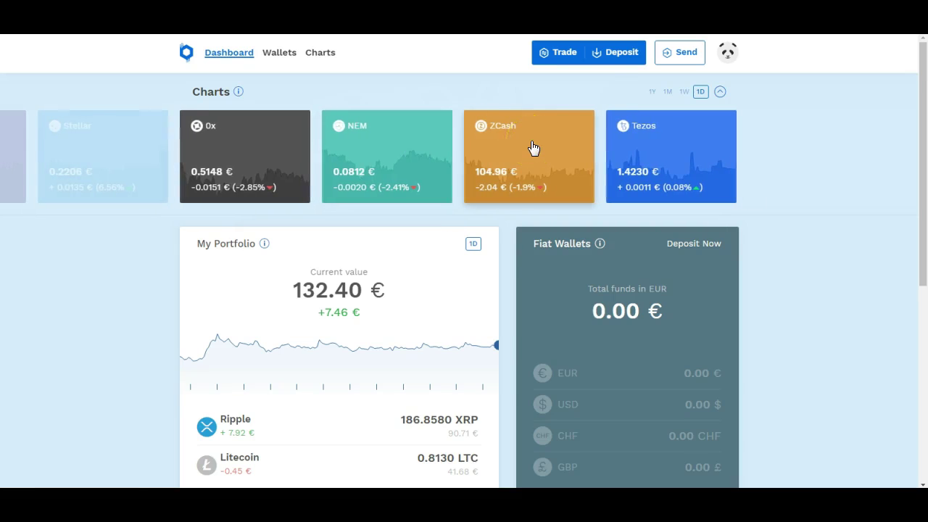
Start a deposit and choose the Euro fiat wallet to see its payment methods
left_click(608, 64)
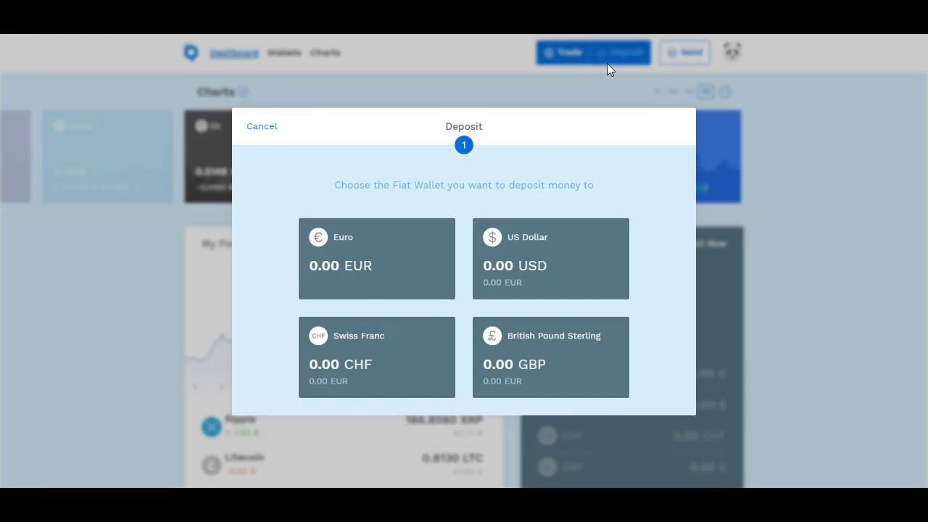
left_click(417, 252)
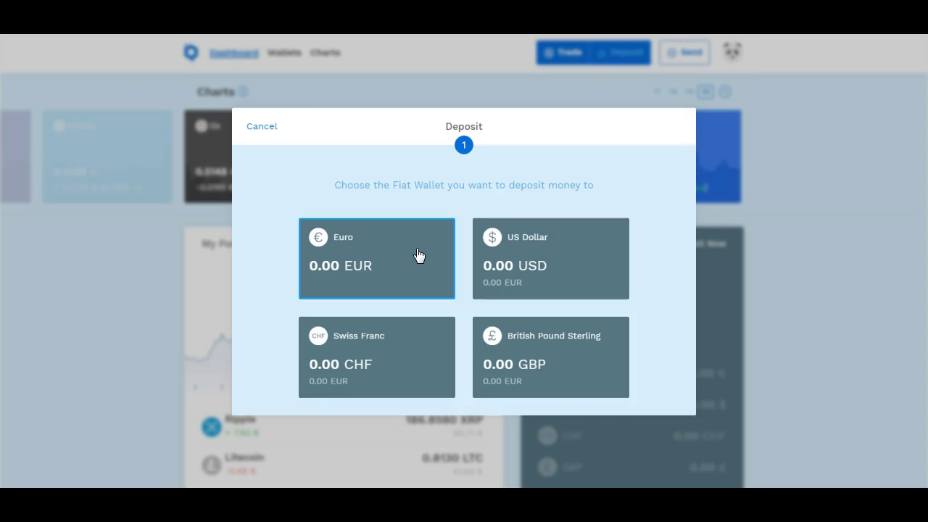
left_click(418, 254)
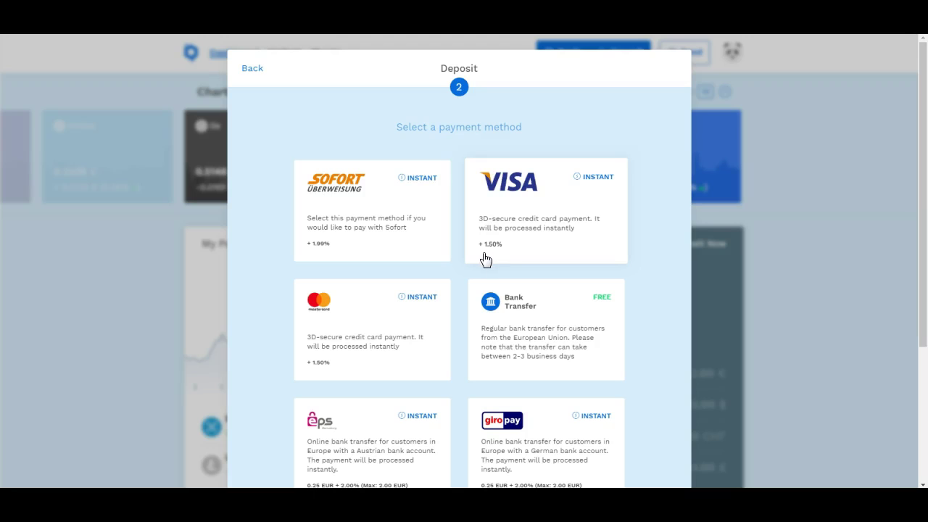
Examine the payment methods, fees and processing times offered for a Euro deposit, including Sofort, Visa, Bank Transfer, Giropay and Skrill
left_click(392, 335)
left_click(528, 315)
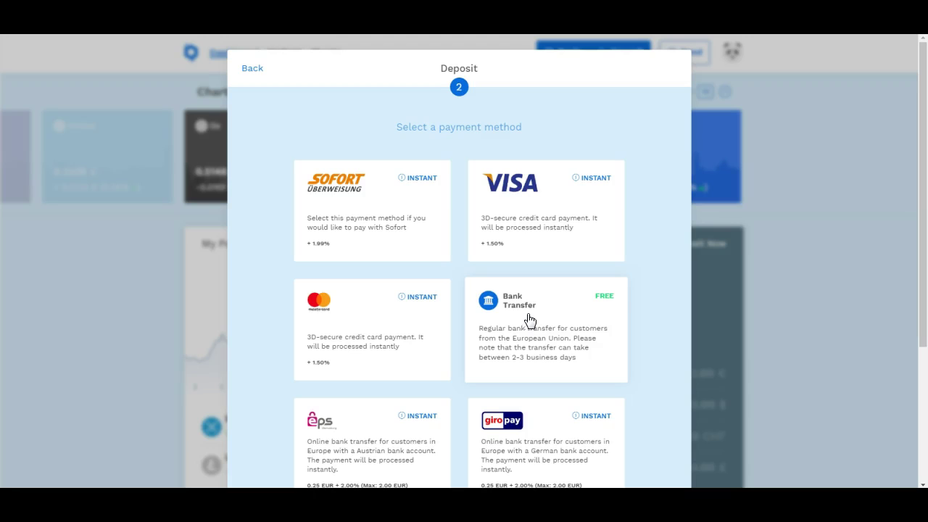
left_click(664, 271)
scroll(664, 270, "down", 3)
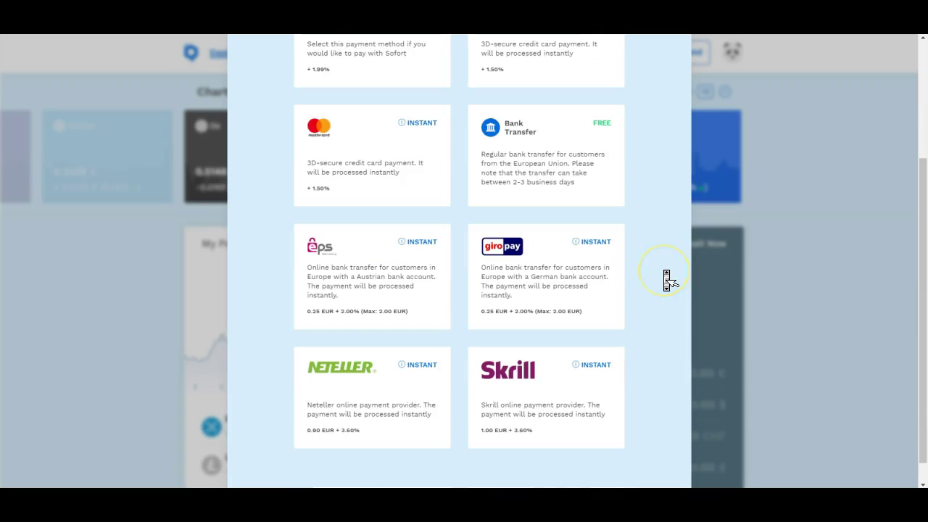
left_click(465, 299)
left_click(404, 294)
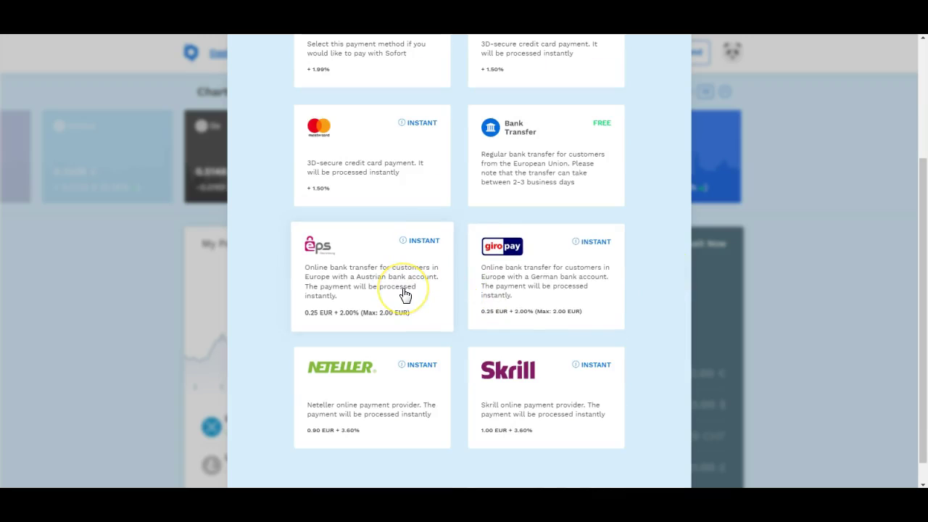
left_click(508, 277)
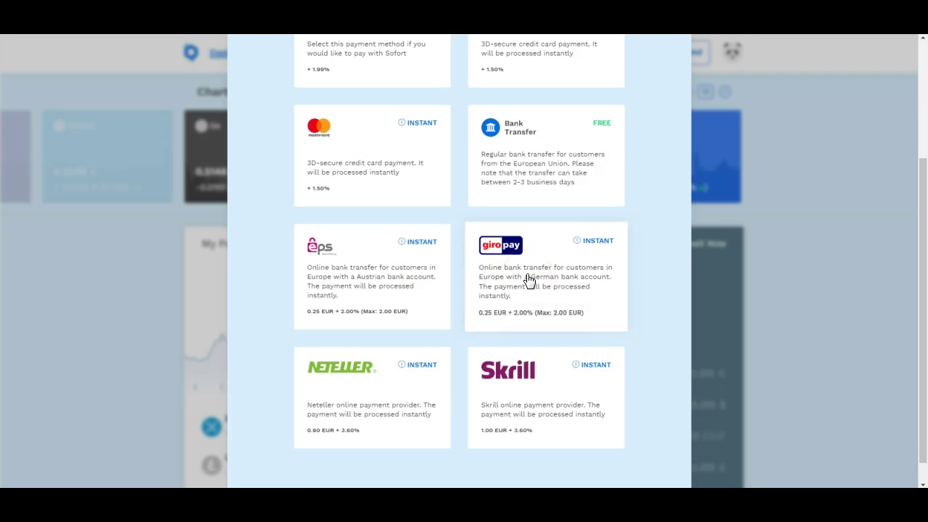
left_click(536, 285)
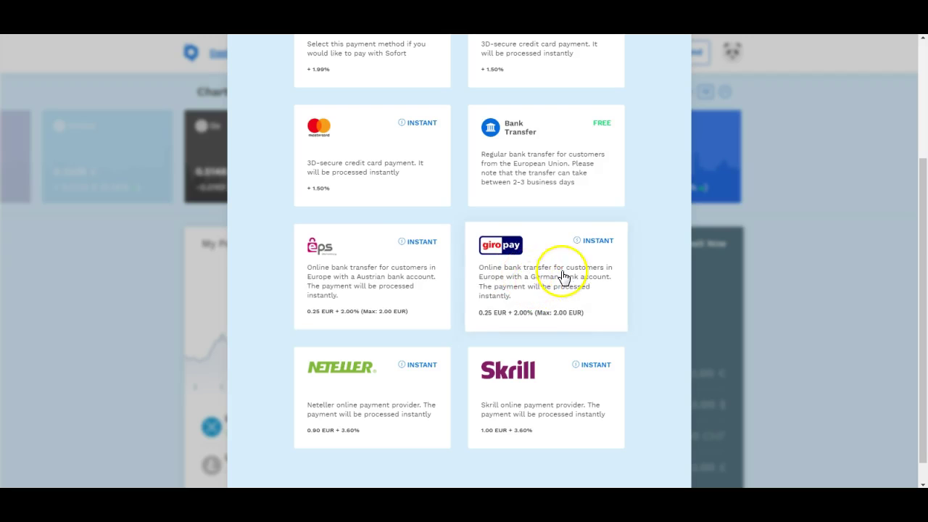
scroll(551, 283, "up", 3)
left_click(390, 184)
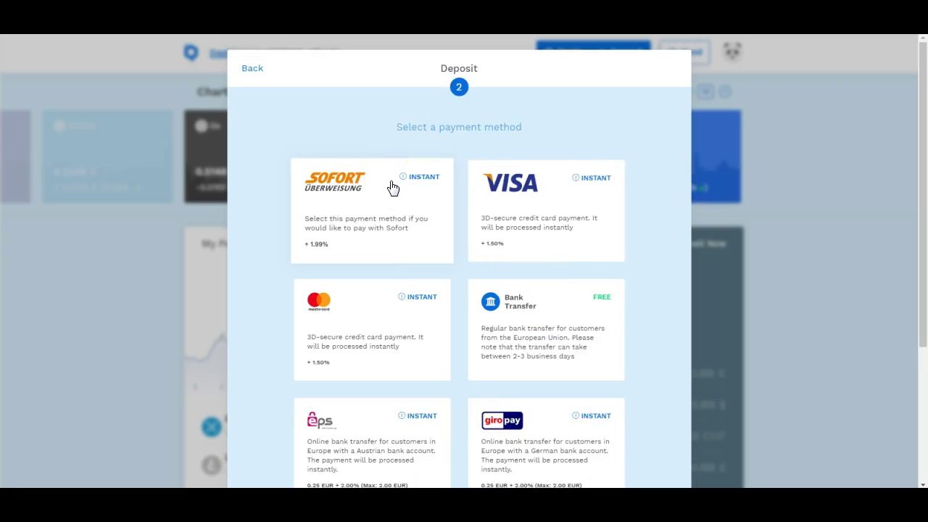
middle_click(391, 187)
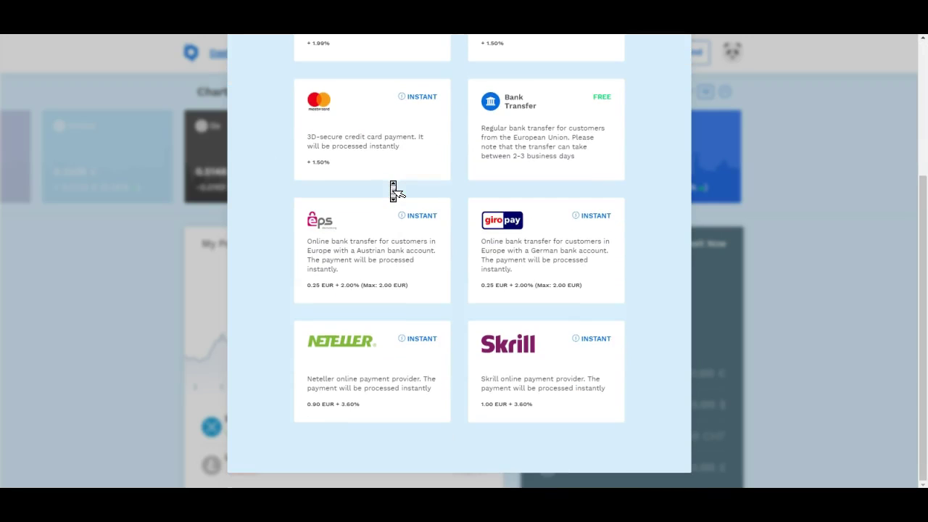
middle_click(392, 188)
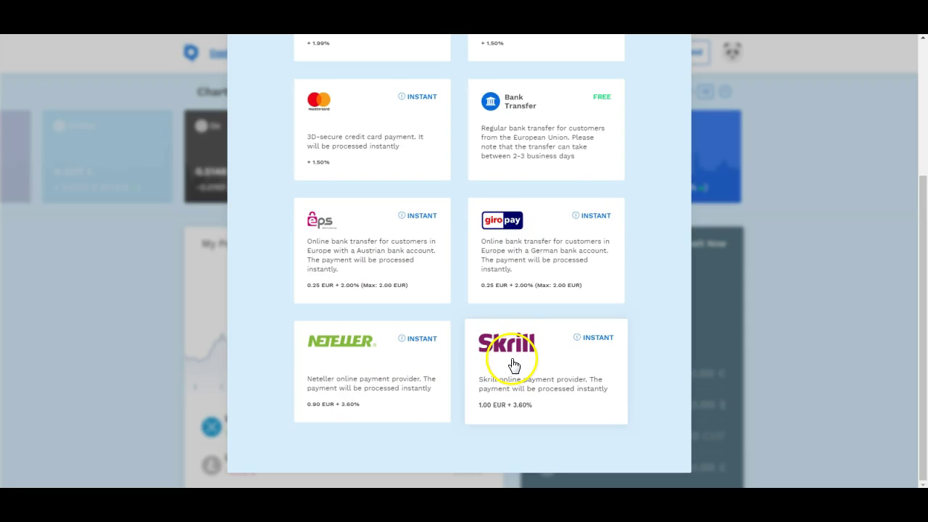
scroll(513, 364, "up", 3)
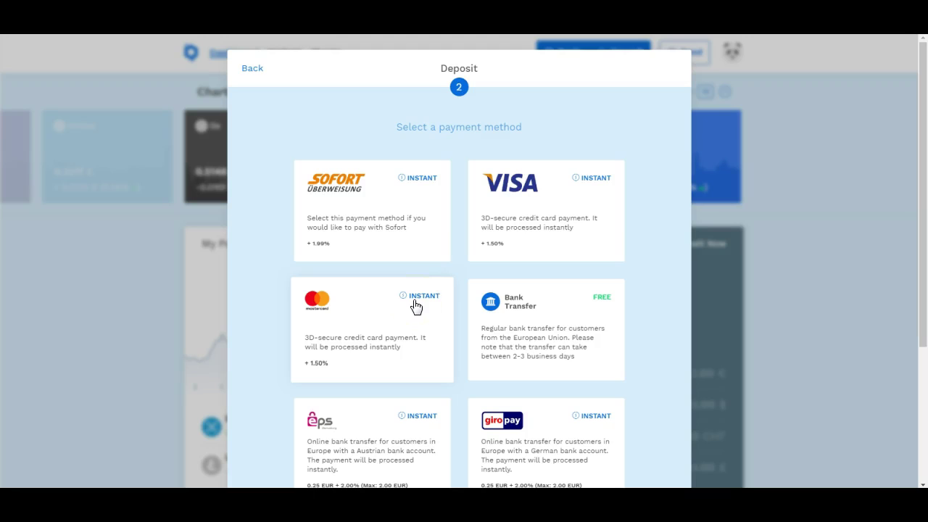
left_click(512, 256)
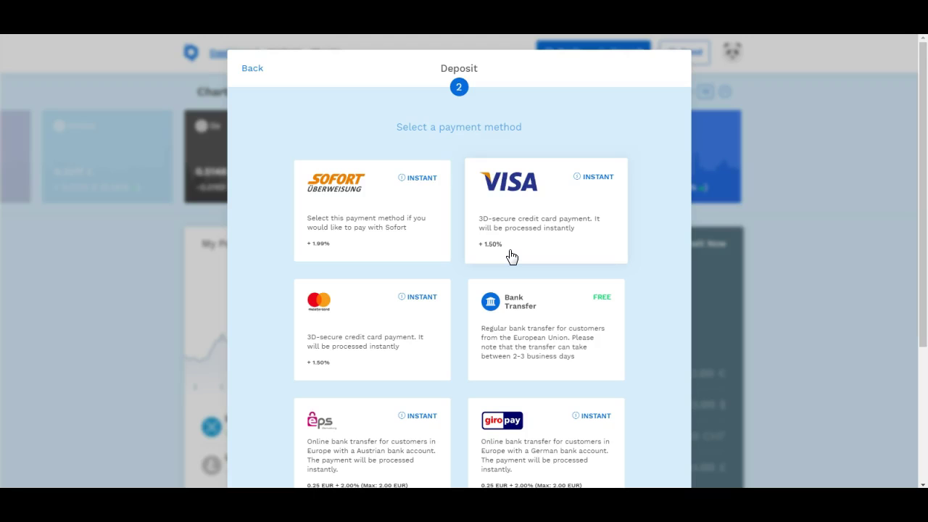
Compare the deposit payment methods available for the US Dollar and Swiss Franc wallets
left_click(248, 72)
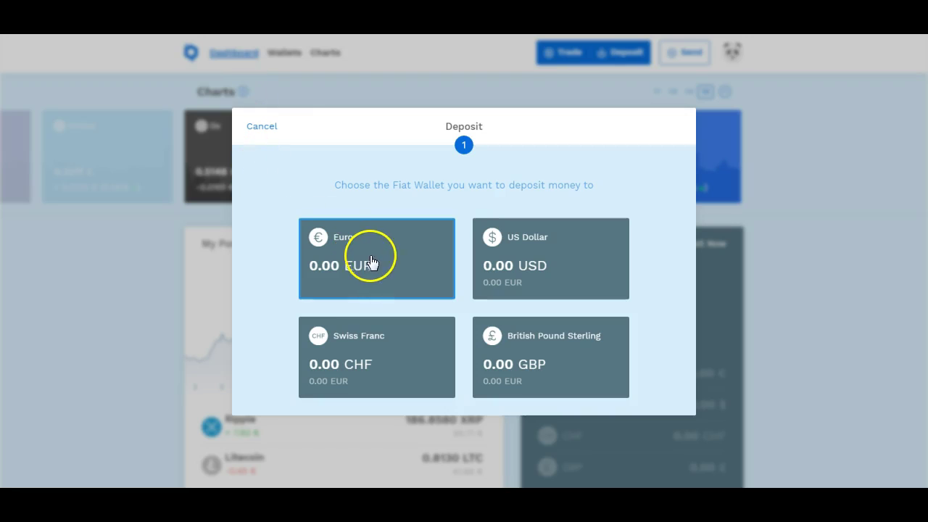
left_click(494, 261)
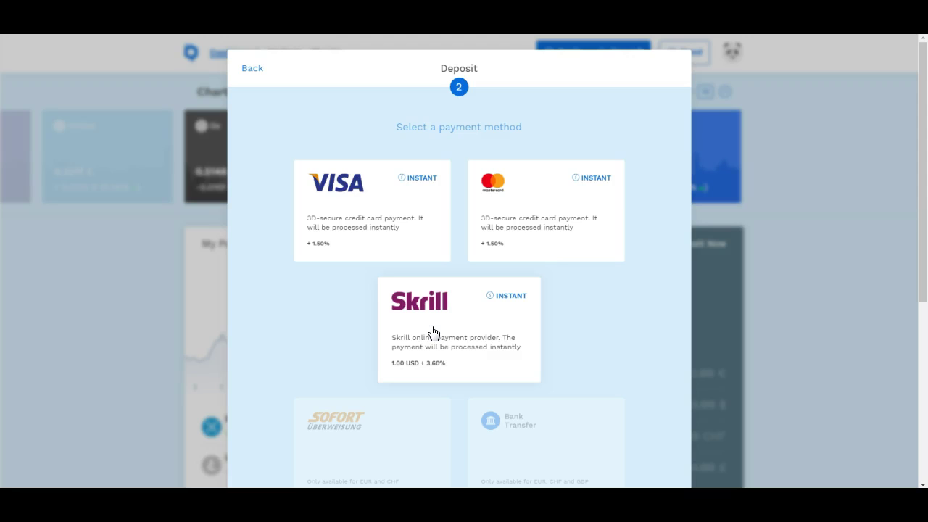
left_click(247, 73)
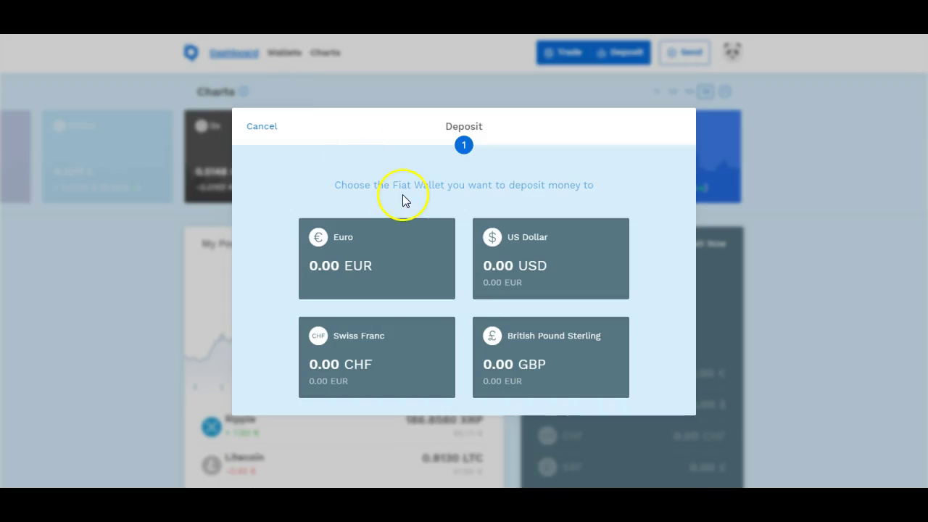
left_click(380, 349)
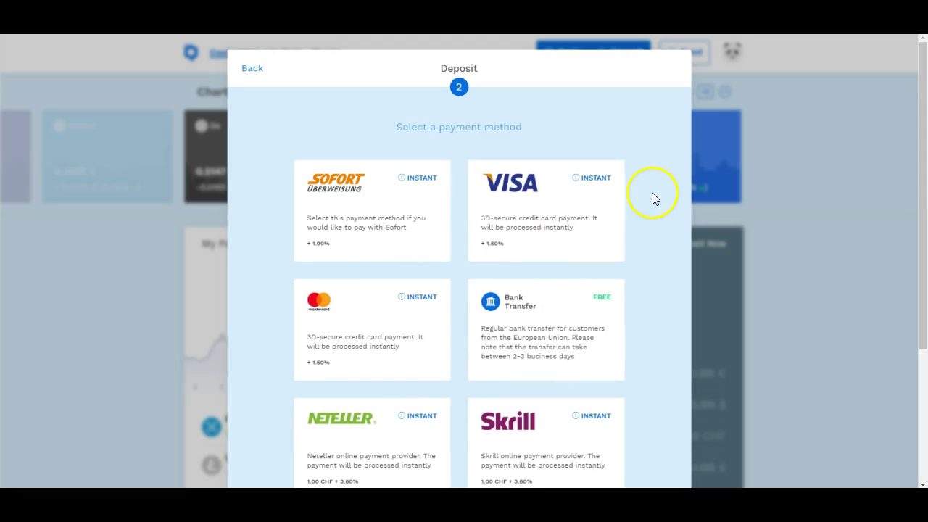
scroll(653, 197, "down", 3)
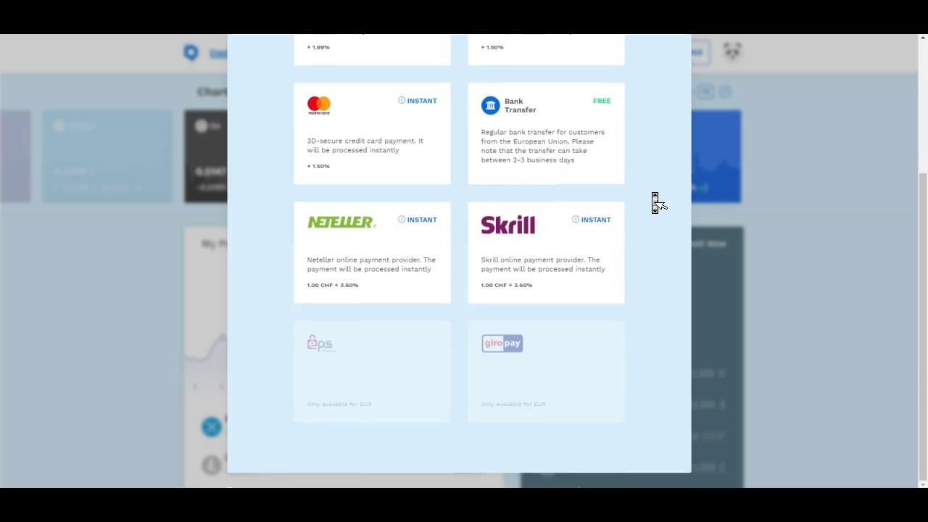
scroll(655, 203, "up", 3)
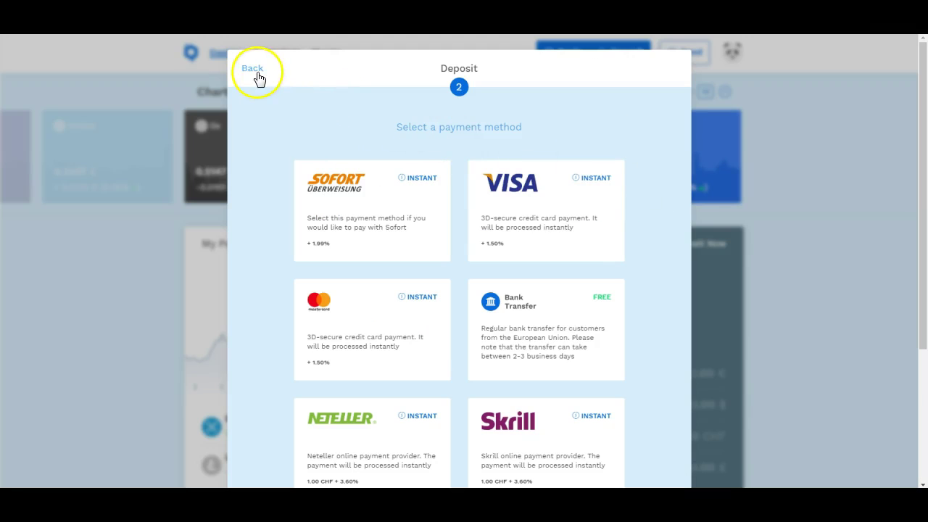
Switch the deposit to the British Pound Sterling wallet and examine its payment methods and fees
left_click(254, 70)
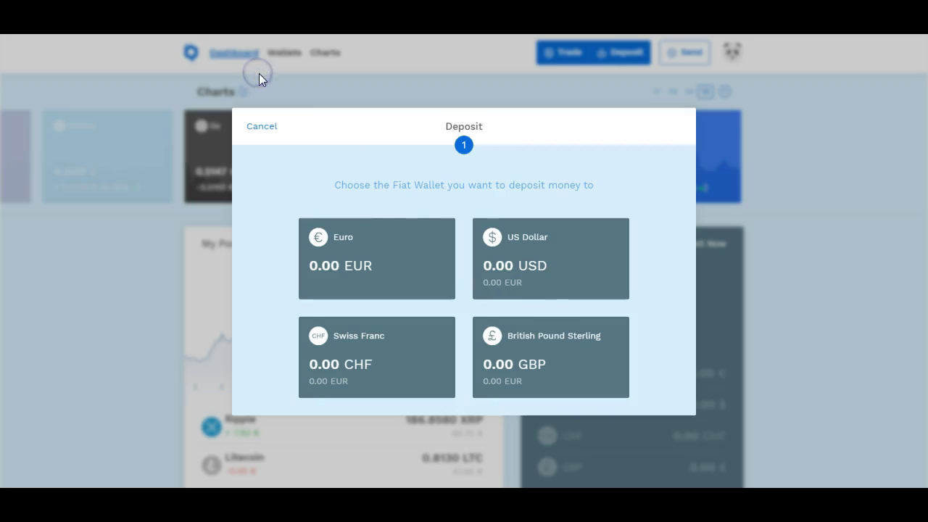
left_click(559, 333)
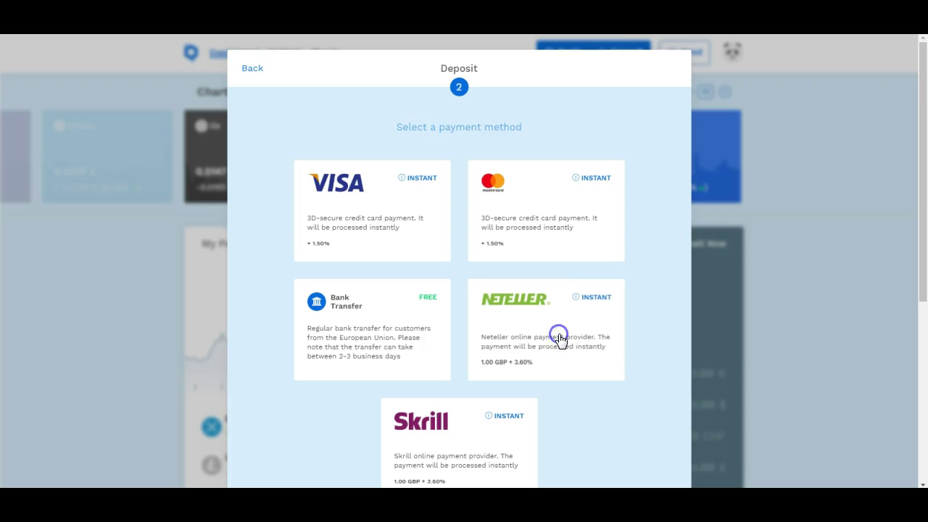
middle_click(653, 247)
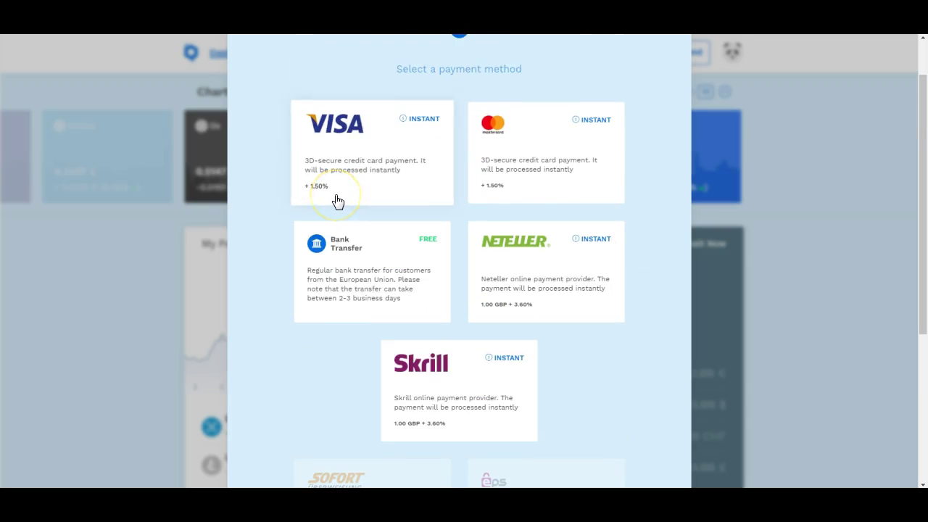
left_click(368, 261)
left_click(392, 265)
left_click(508, 280)
left_click(433, 381)
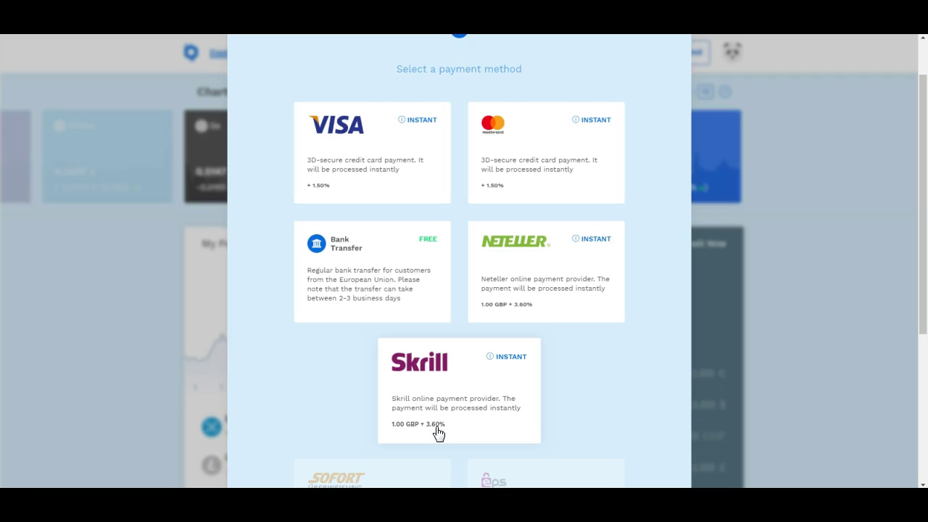
left_click(507, 403)
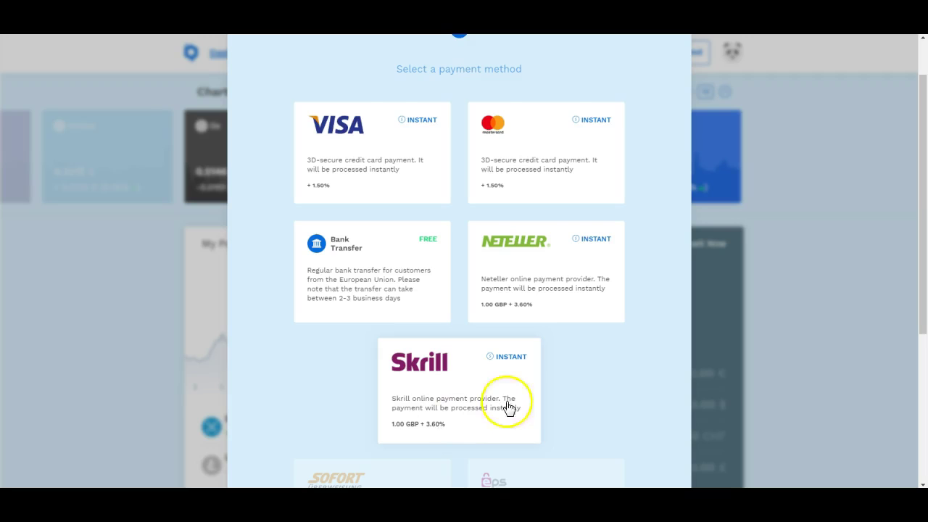
Cancel the deposit without choosing a payment method and return to the dashboard
left_click(777, 289)
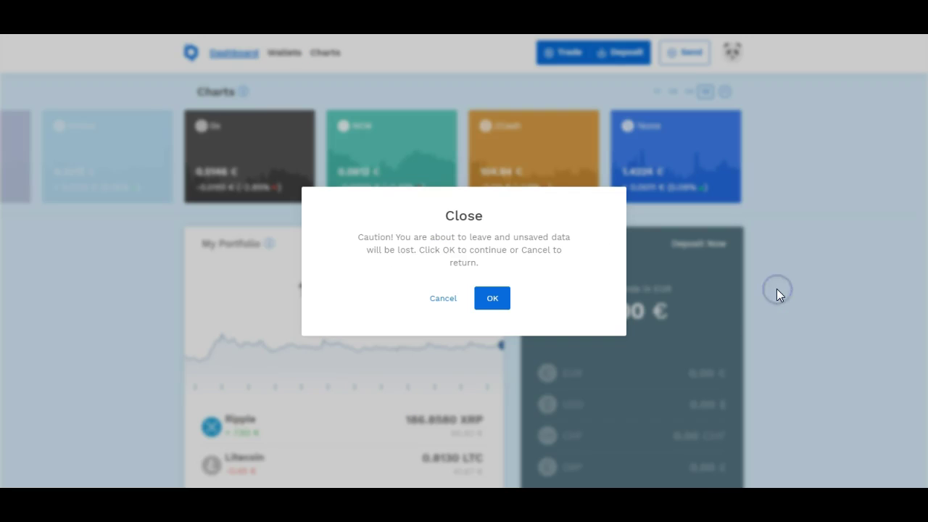
left_click(440, 297)
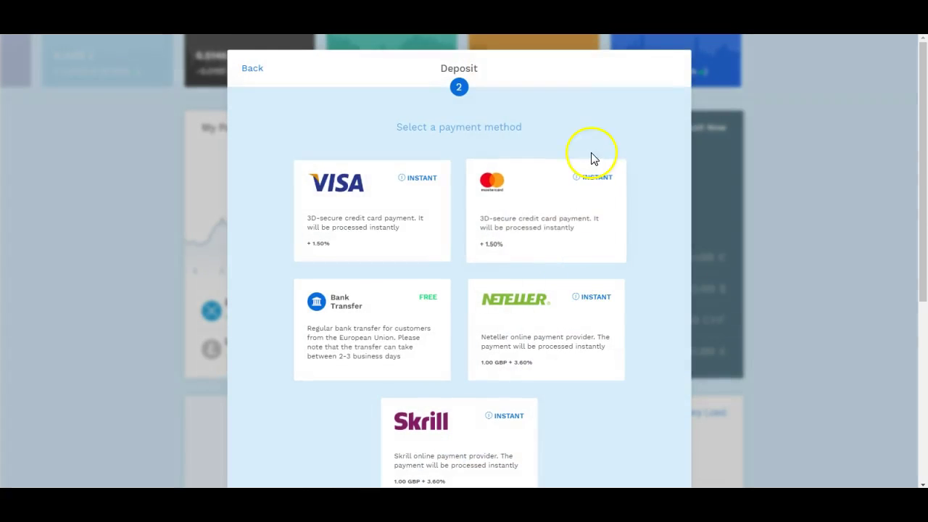
left_click(245, 79)
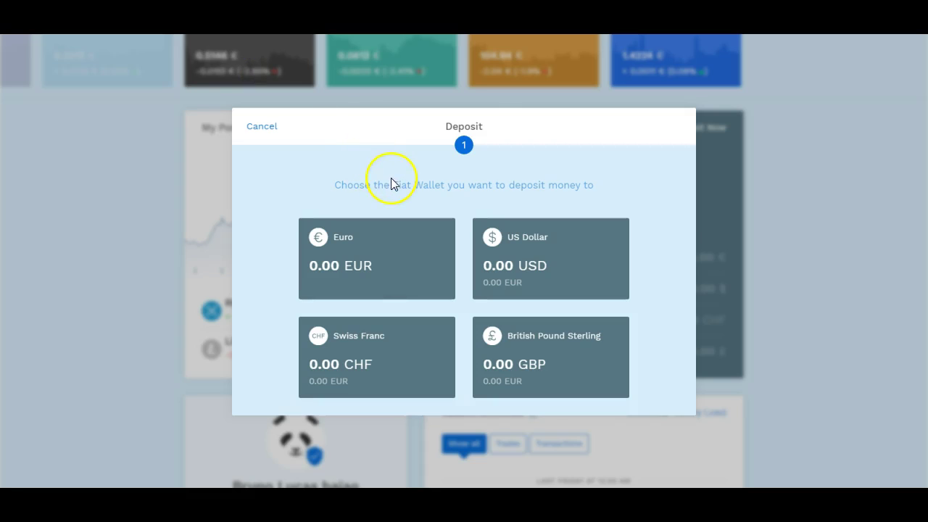
left_click(257, 126)
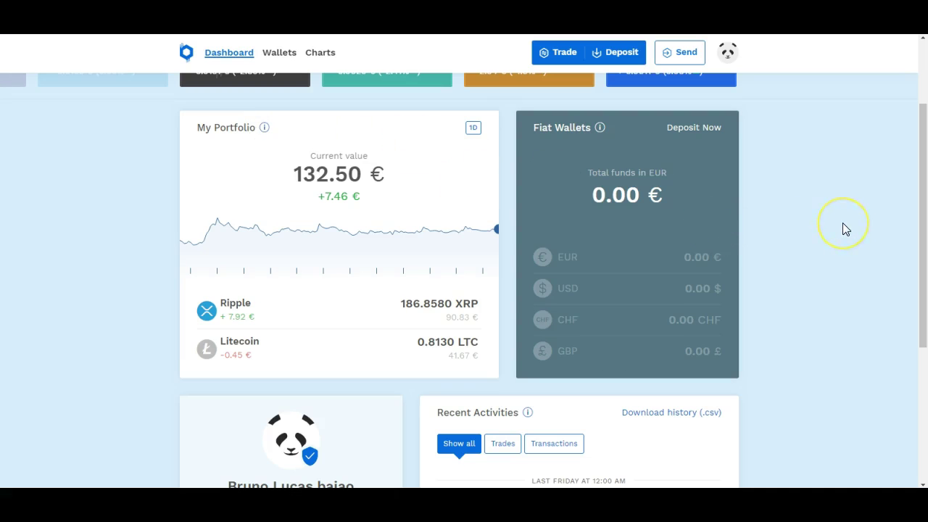
Go back through the dashboard's price cards and open the detailed Ripple chart
scroll(842, 223, "up", 2)
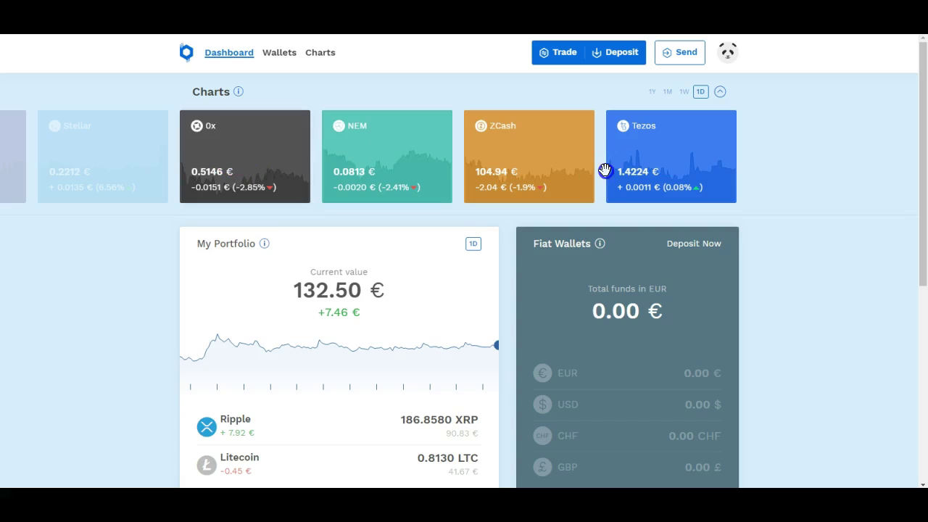
left_click_drag(266, 153, 922, 42)
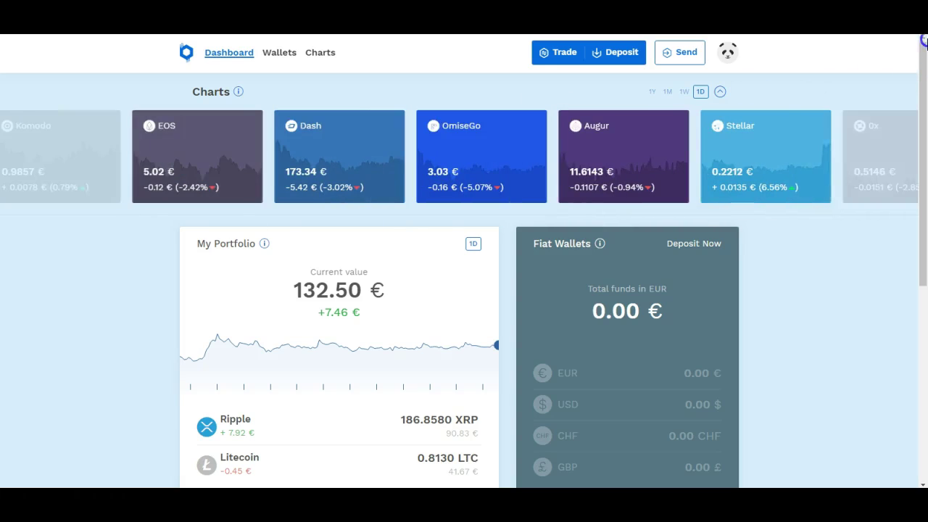
left_click_drag(379, 155, 747, 108)
left_click_drag(508, 136, 812, 106)
left_click(518, 166)
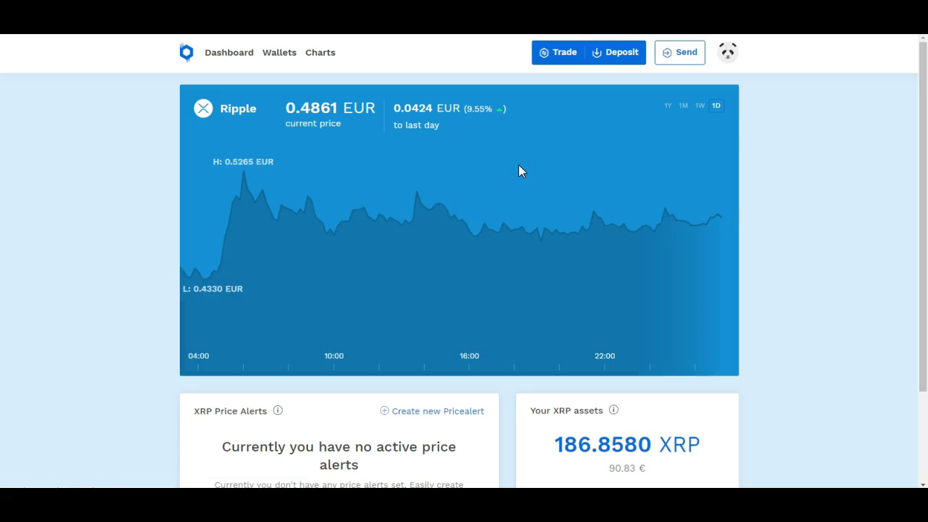
Prepare a Ripple transfer from the XRP wallet to the first recently used address, with an amount of 10 EUR
left_click(671, 54)
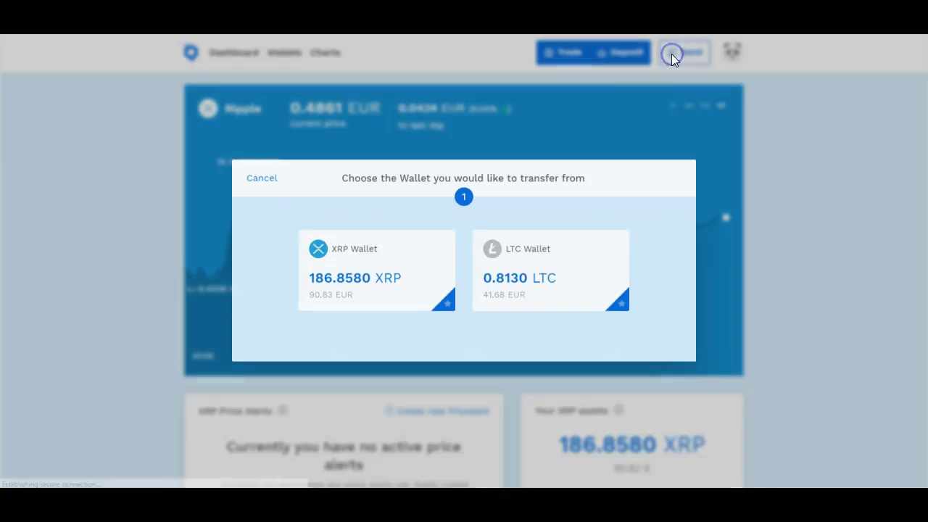
left_click(391, 275)
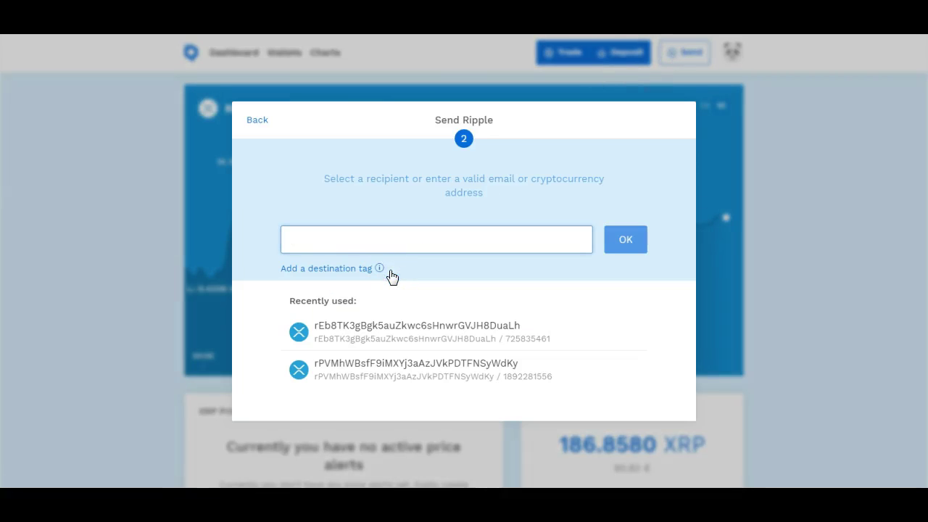
left_click(422, 327)
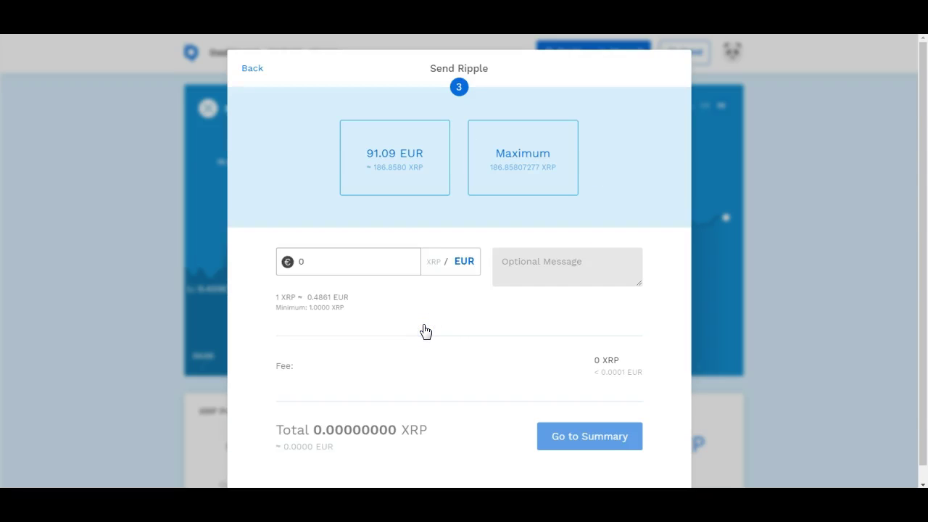
left_click(386, 258)
type("10")
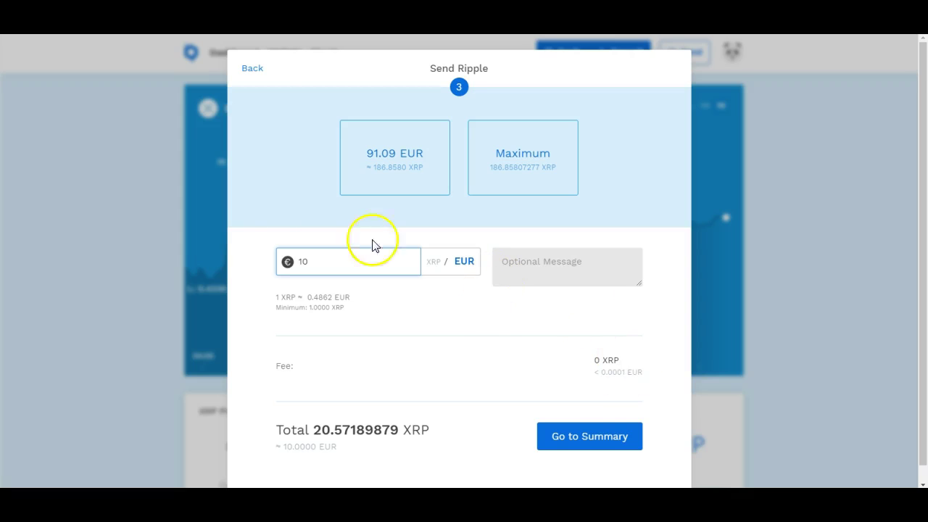
Back out of the Ripple transfer without sending it and return to the dashboard
left_click(259, 68)
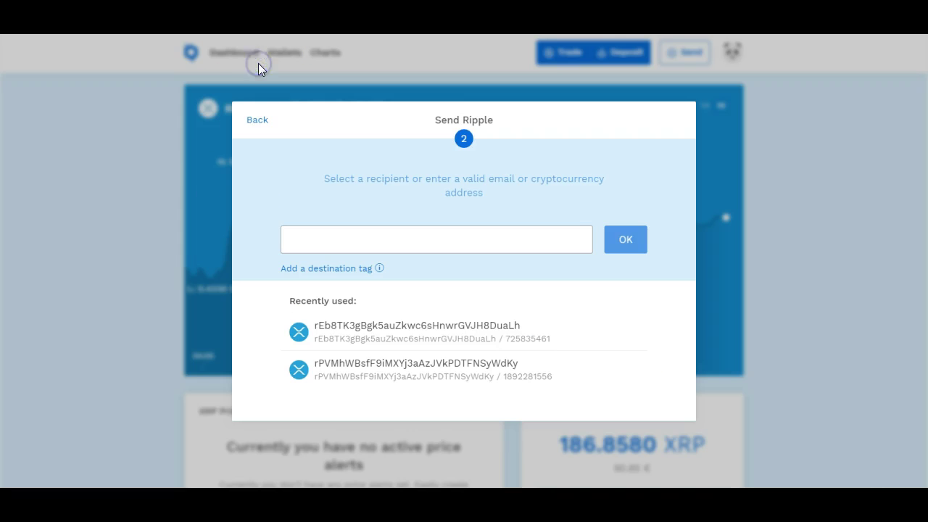
left_click(254, 121)
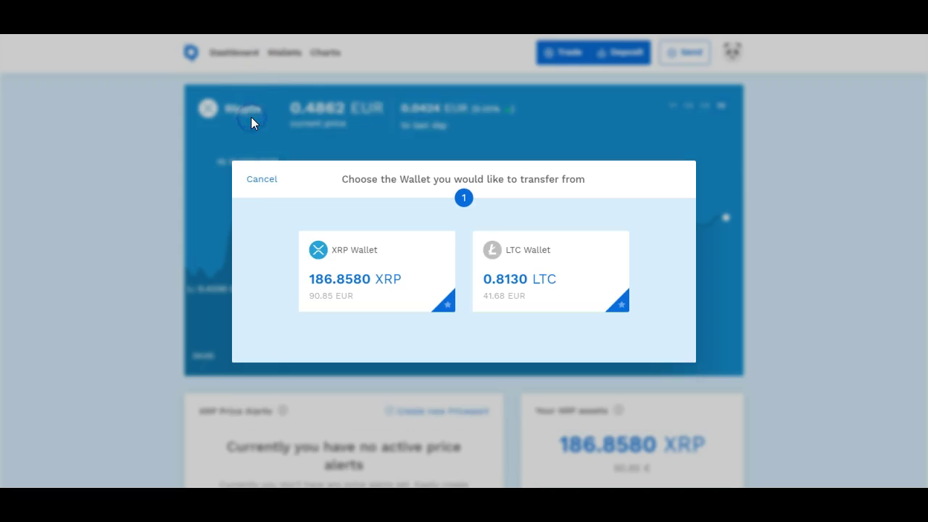
left_click(257, 178)
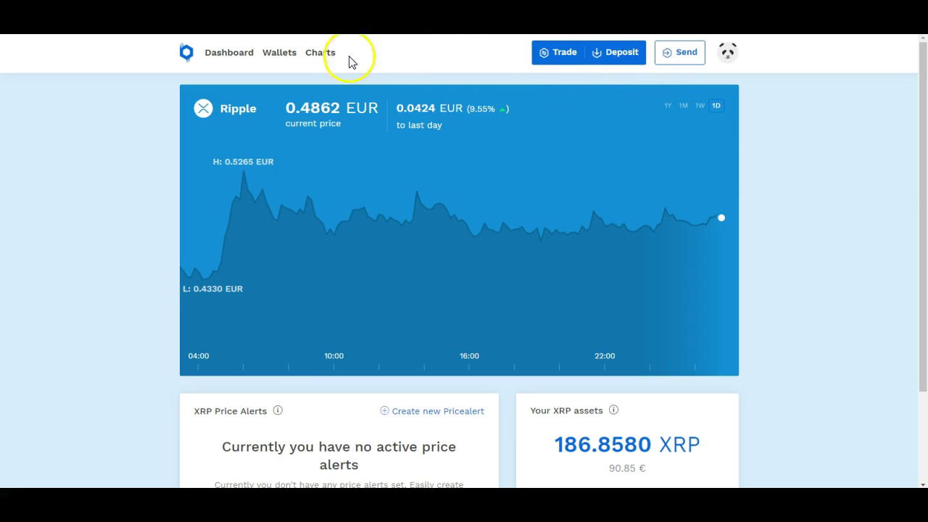
left_click(244, 57)
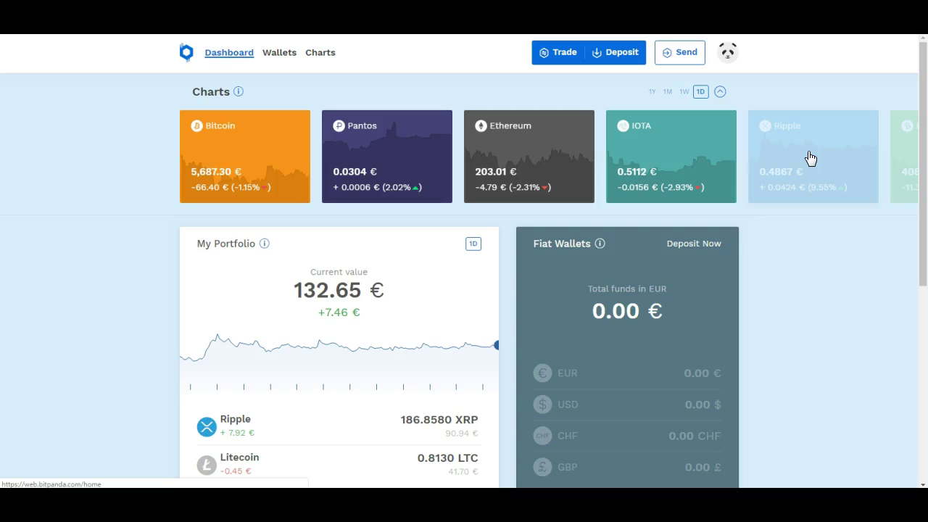
left_click(822, 285)
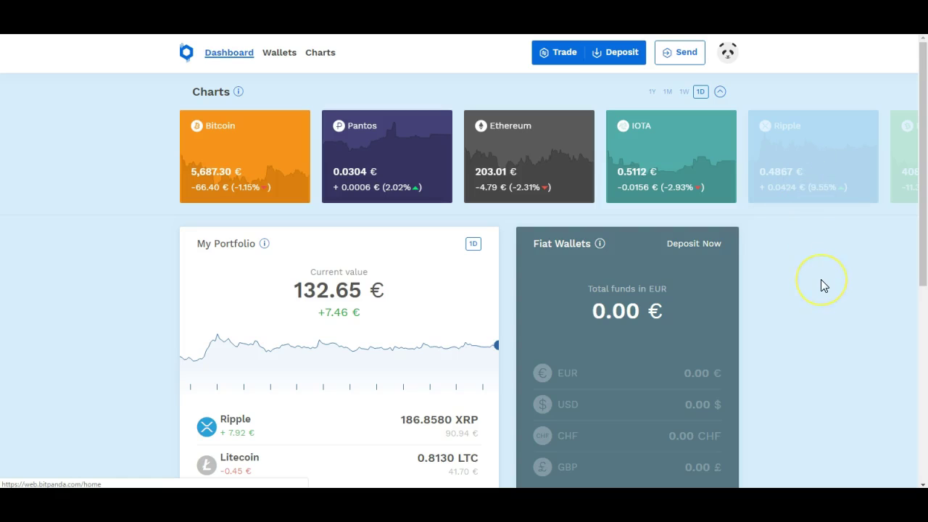